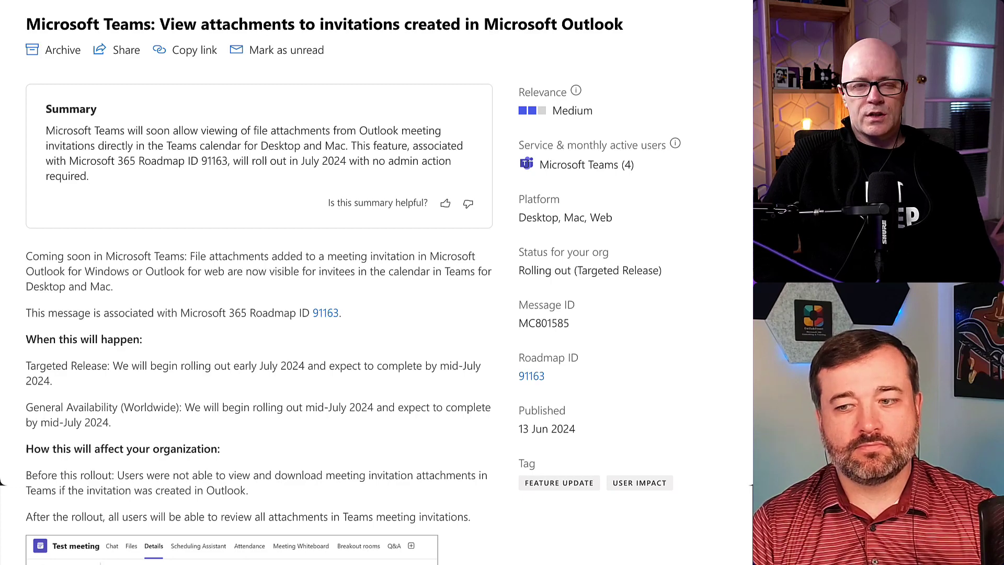
scroll(378, 314, down, 5)
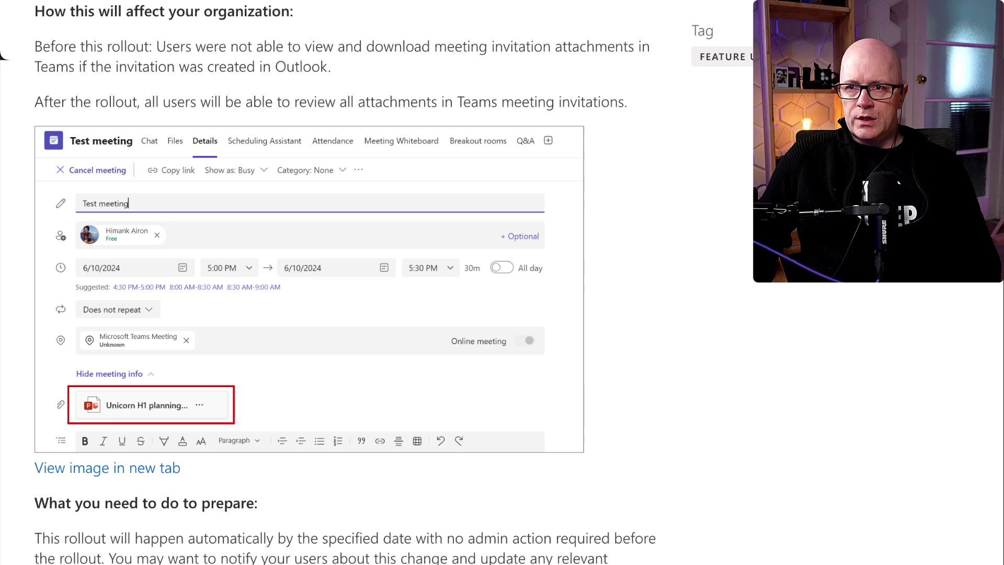
scroll(502, 282, up, 2)
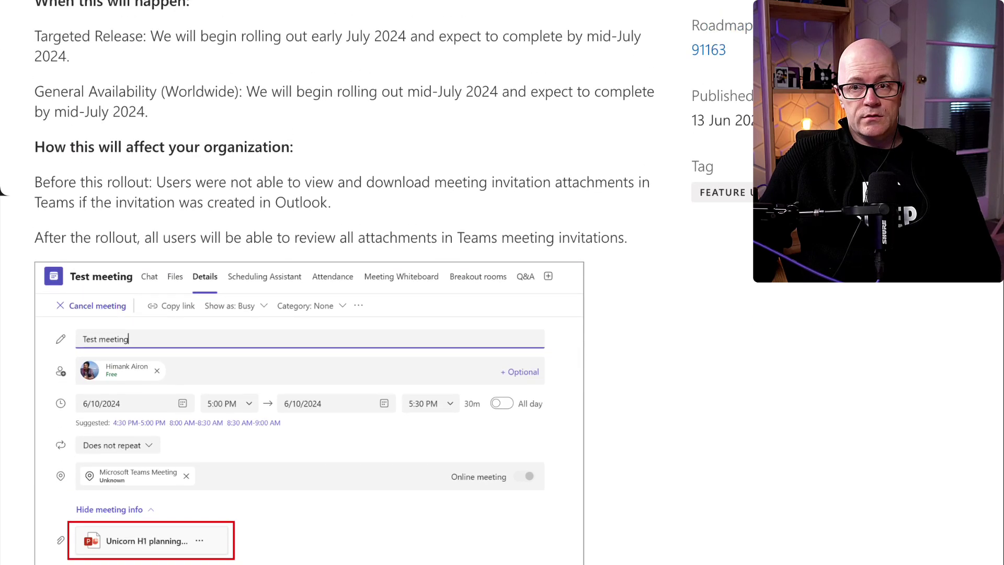
scroll(502, 283, up, 1)
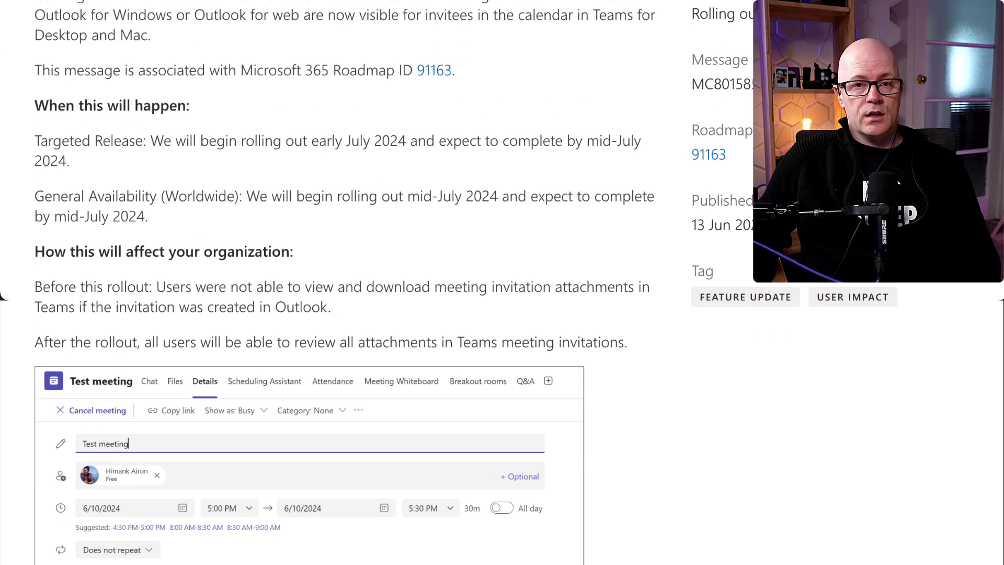